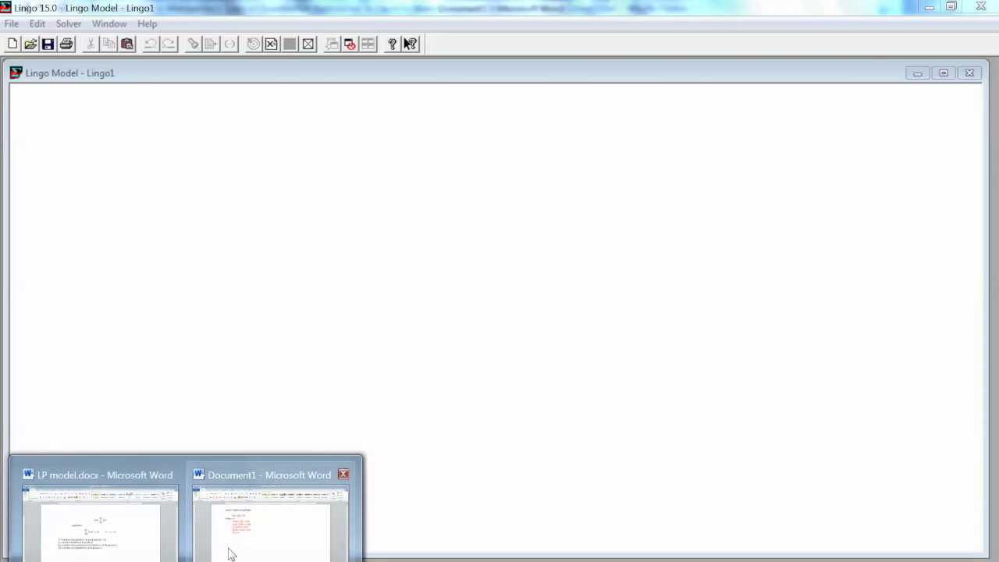
Switch to the Word notes (Document1) and select the objective line 'Max 10S + 9D'
{"action": "left_click", "coordinate": [227, 550]}
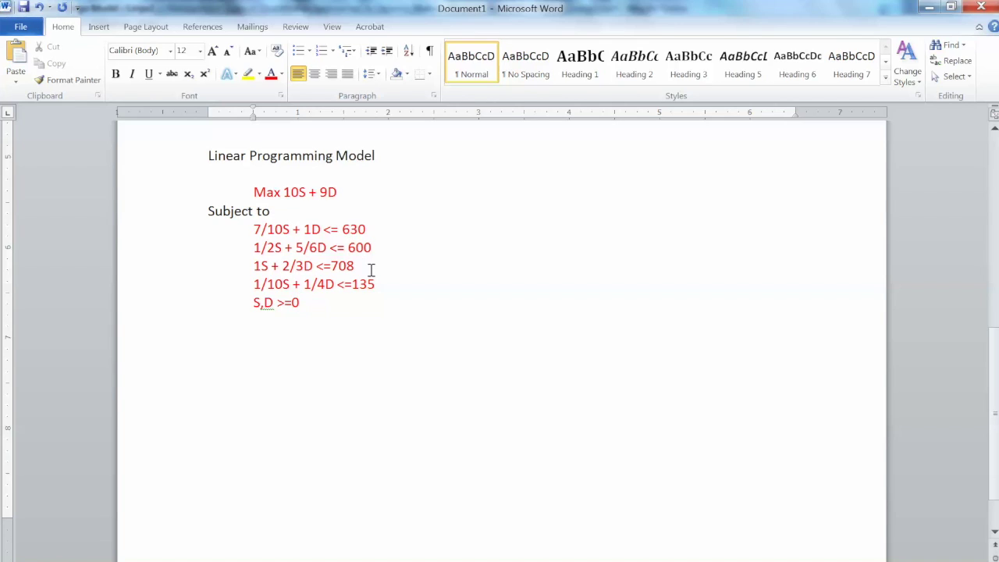
{"action": "triple_click", "coordinate": [328, 192]}
{"action": "key", "text": "ctrl+c"}
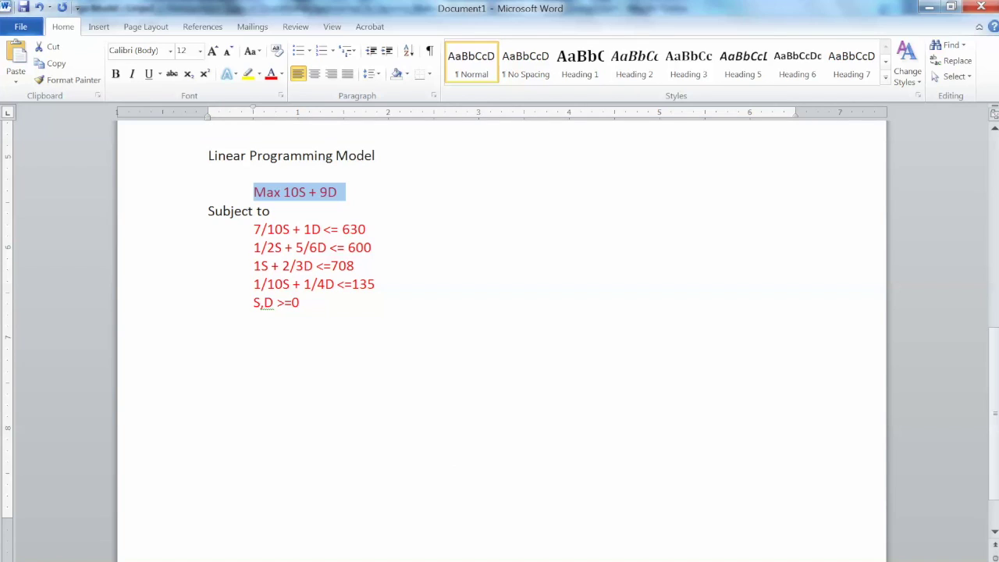
Paste the objective into the Lingo model and change it to 'Max=10S + 9D'
{"action": "key", "text": "alt+Tab"}
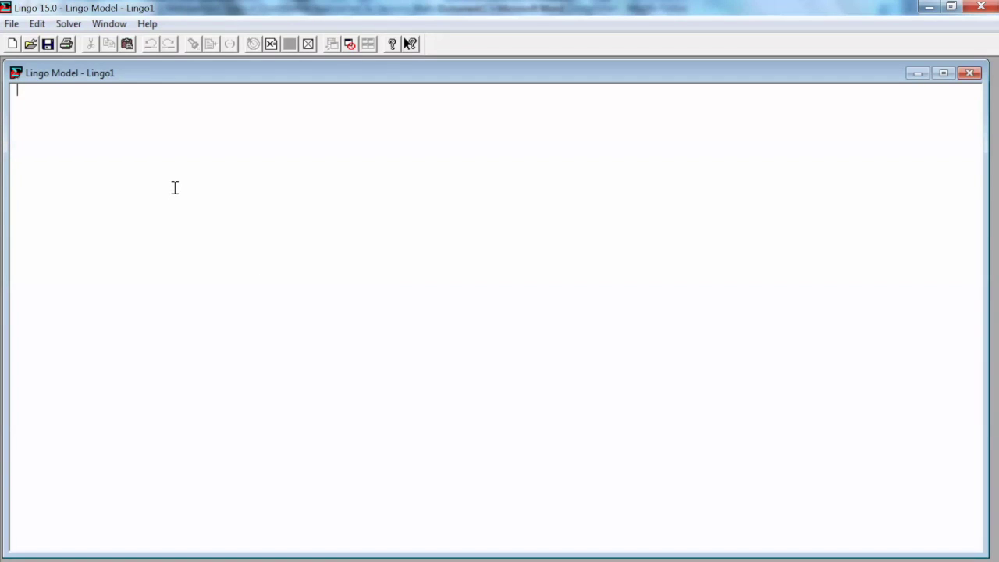
{"action": "key", "text": "ctrl+v"}
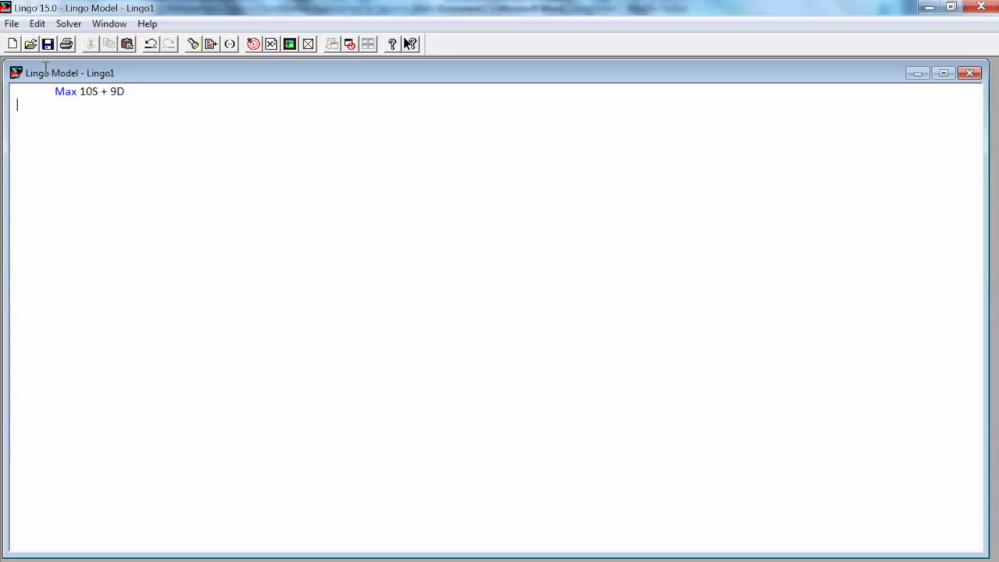
{"action": "left_click_drag", "start_coordinate": [48, 92], "coordinate": [127, 92]}
{"action": "key", "text": "Left"}
{"action": "key", "text": "ctrl+Right"}
{"action": "key", "text": "BackSpace"}
{"action": "type", "text": "="}
Add multiplication signs and a semicolon to give 'Max=10*S + 9*D;' and start a new line
{"action": "key", "text": "Right"}
{"action": "key", "text": "Right"}
{"action": "type", "text": "*"}
{"action": "key", "text": "Right"}
{"action": "key", "text": "Right"}
{"action": "key", "text": "Right"}
{"action": "key", "text": "Right"}
{"action": "key", "text": "Right"}
{"action": "type", "text": "*"}
{"action": "key", "text": "Right"}
{"action": "type", "text": ";"}
{"action": "key", "text": "Return"}
{"action": "mouse_move", "coordinate": [226, 556]}
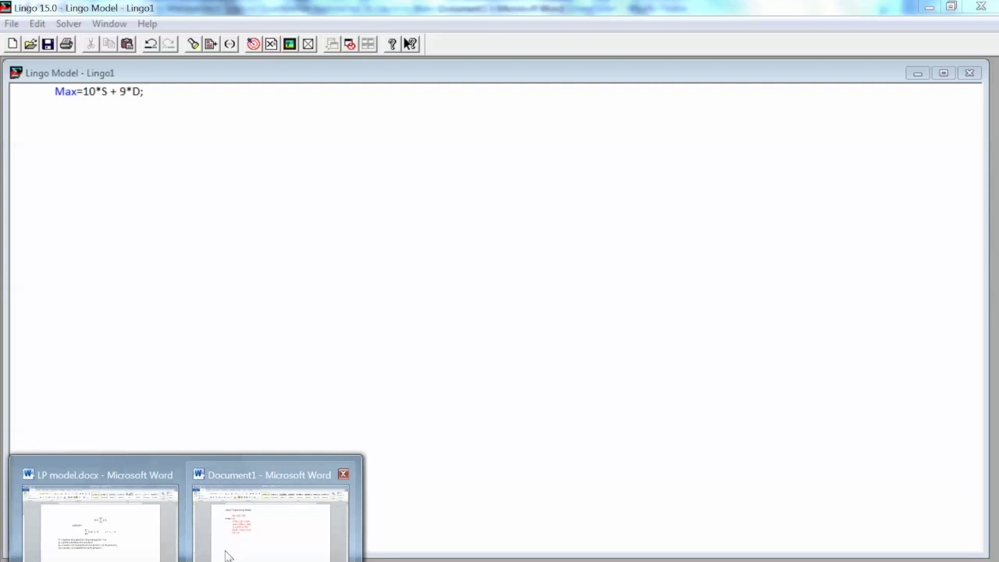
Select the four constraint lines in the Word notes and return to the Lingo model
{"action": "left_click", "coordinate": [226, 556]}
{"action": "left_click", "coordinate": [174, 283], "text": "shift"}
{"action": "key", "text": "ctrl+c"}
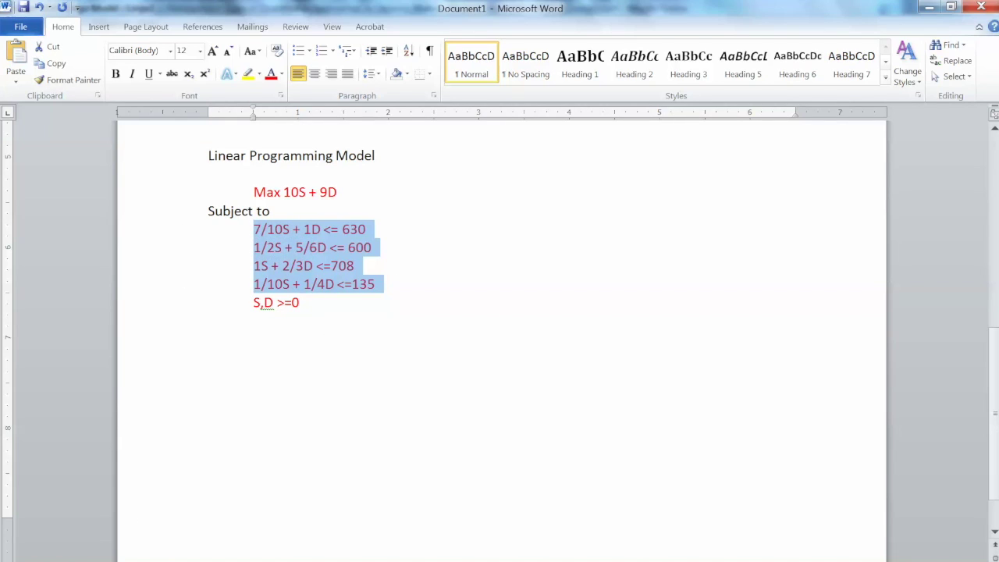
{"action": "left_click", "coordinate": [267, 507]}
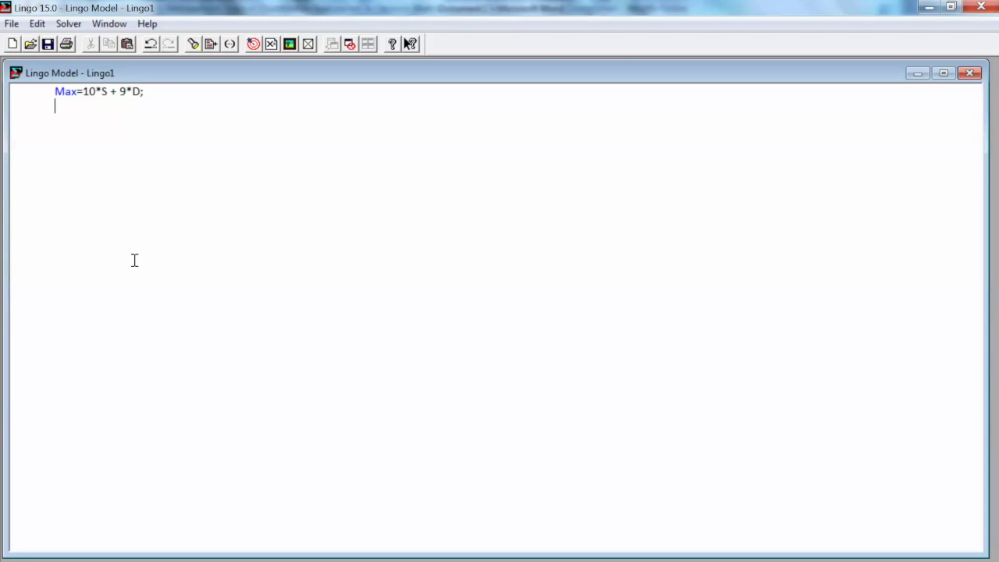
Paste the four constraints and add '*' signs and a semicolon to the first (630 limit)
{"action": "key", "text": "ctrl+v"}
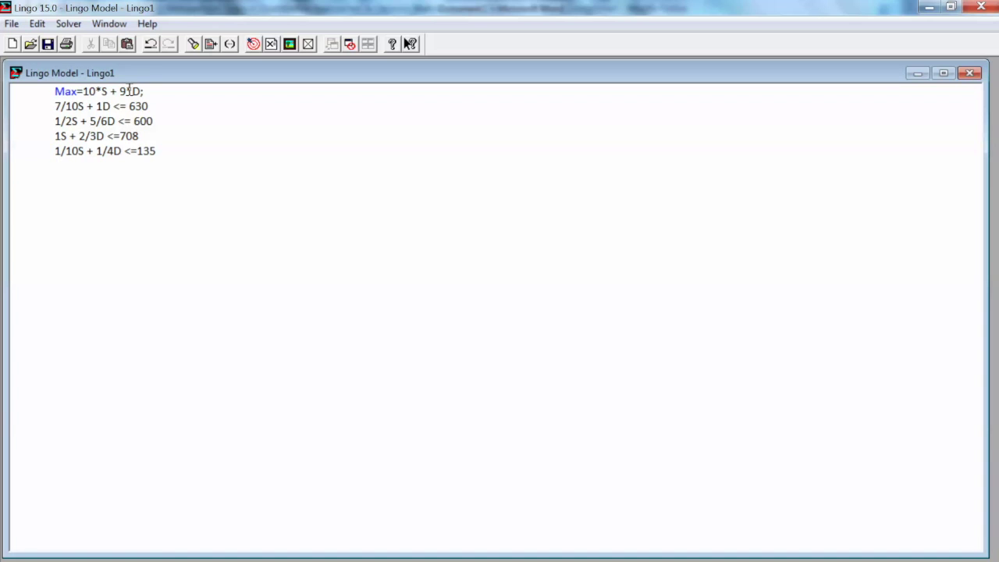
{"action": "left_click", "coordinate": [77, 106]}
{"action": "type", "text": "*"}
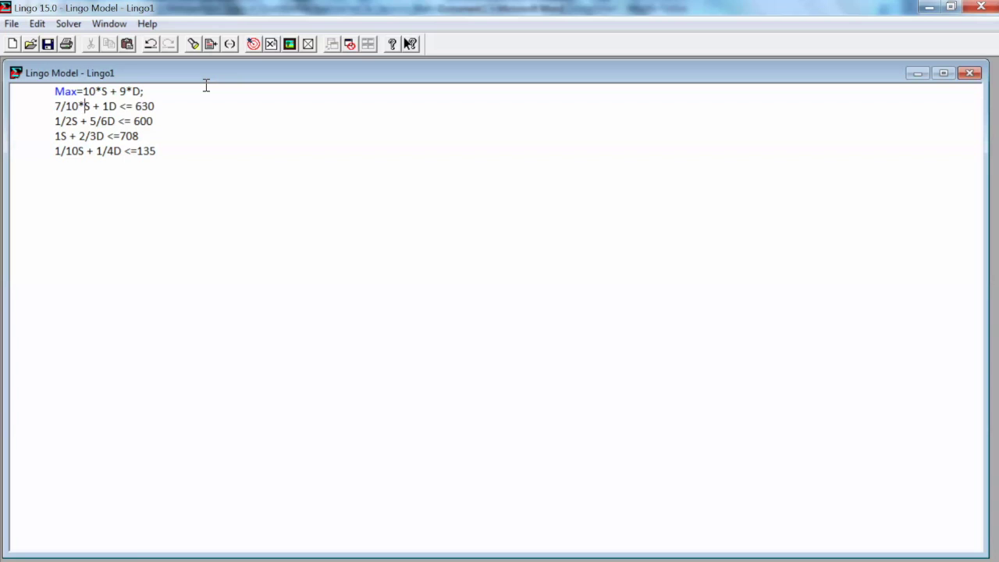
{"action": "key", "text": "Right"}
{"action": "key", "text": "Right"}
{"action": "key", "text": "Right"}
{"action": "key", "text": "Right"}
{"action": "key", "text": "Right"}
{"action": "type", "text": "*"}
{"action": "key", "text": "Right"}
{"action": "key", "text": "Right"}
{"action": "key", "text": "Right"}
{"action": "key", "text": "Right"}
{"action": "key", "text": "Right"}
{"action": "key", "text": "Right"}
{"action": "key", "text": "Right"}
{"action": "key", "text": "Right"}
{"action": "type", "text": ";"}
Insert '*' signs in the second constraint (1/2*S + 5/6*D) and end it with a semicolon
{"action": "left_click", "coordinate": [73, 122]}
{"action": "type", "text": "*"}
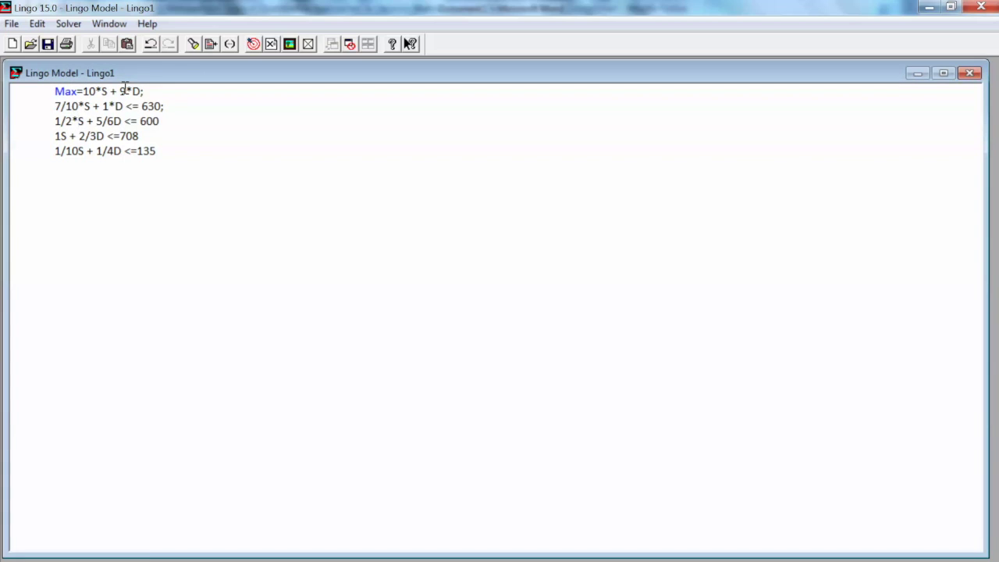
{"action": "key", "text": "Right"}
{"action": "key", "text": "Right"}
{"action": "key", "text": "Right"}
{"action": "key", "text": "Right"}
{"action": "key", "text": "Right"}
{"action": "key", "text": "Right"}
{"action": "key", "text": "Right"}
{"action": "type", "text": "*"}
{"action": "key", "text": "End"}
{"action": "type", "text": ";"}
Add the '*' sign to the third constraint and close the model with End
{"action": "key", "text": "Down"}
{"action": "key", "text": "Home"}
{"action": "key", "text": "Right"}
{"action": "type", "text": "*"}
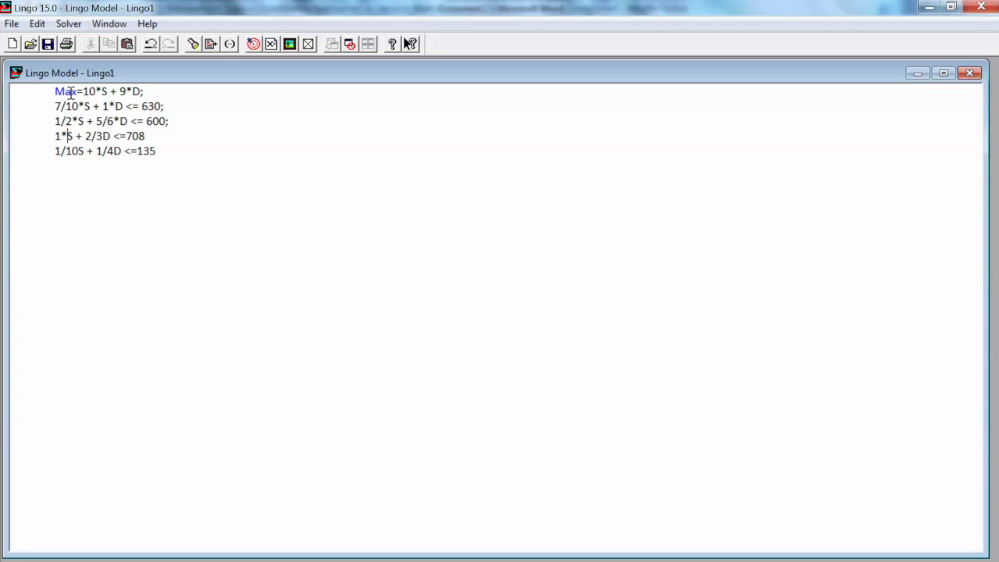
{"action": "key", "text": "Right"}
{"action": "key", "text": "Right"}
{"action": "key", "text": "Right"}
{"action": "key", "text": "Right"}
{"action": "key", "text": "Right"}
{"action": "key", "text": "Right"}
{"action": "key", "text": "Right"}
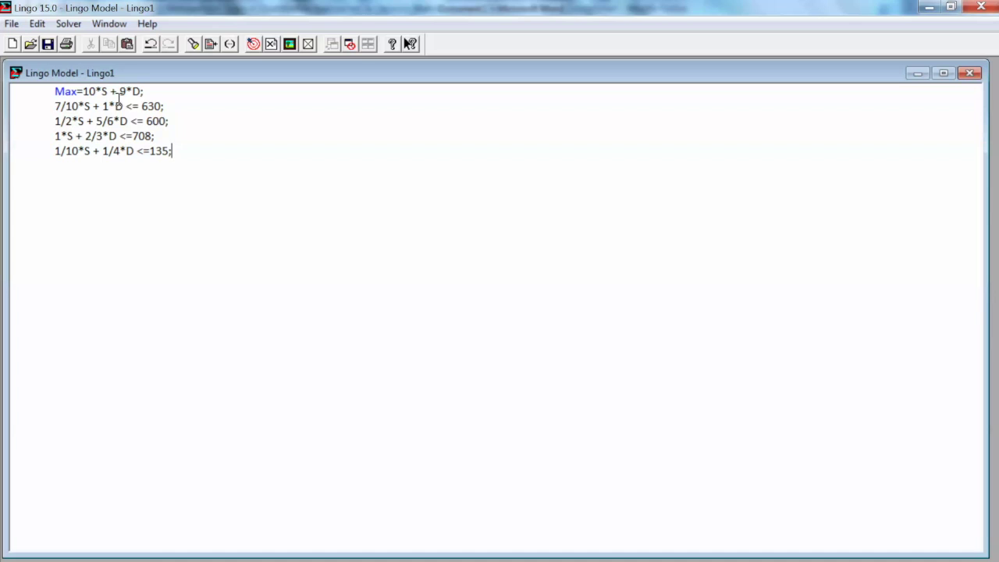
{"action": "key", "text": "Return"}
{"action": "type", "text": "End"}
{"action": "key", "text": "alt+s"}
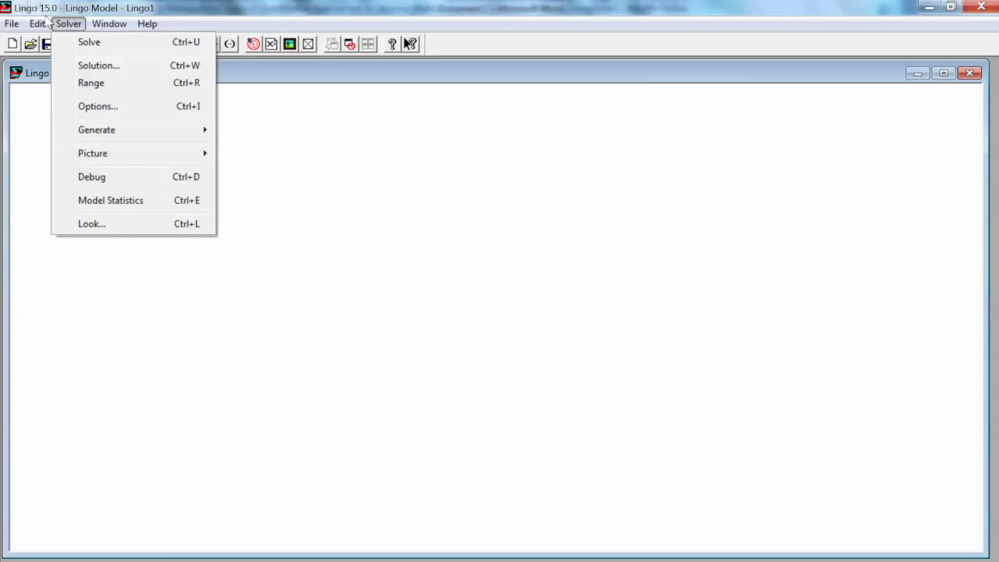
{"action": "key", "text": "Down"}
{"action": "key", "text": "Down"}
{"action": "key", "text": "Down"}
{"action": "key", "text": "Return"}
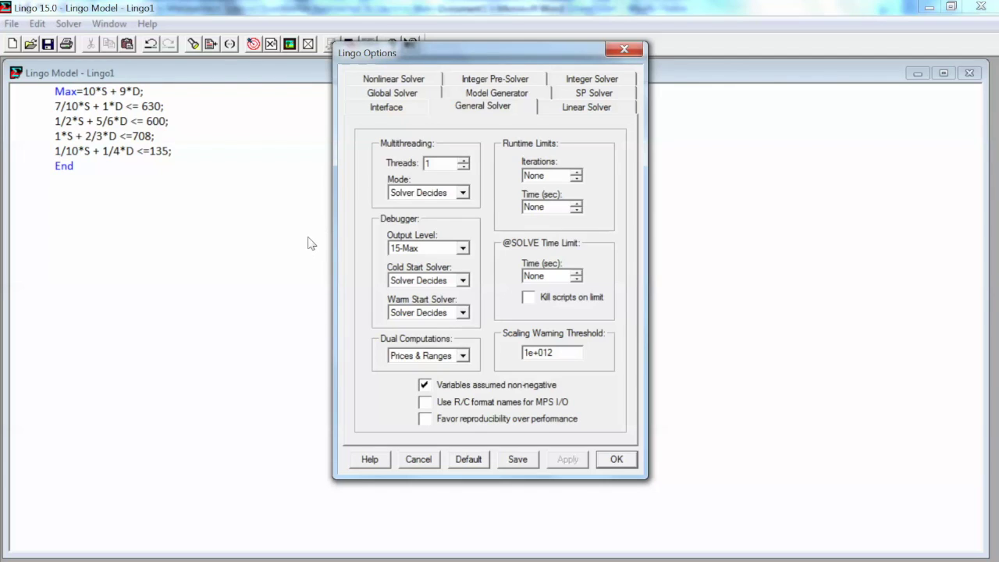
{"action": "key", "text": "alt+Down"}
{"action": "key", "text": "alt+Up"}
{"action": "key", "text": "alt+Down"}
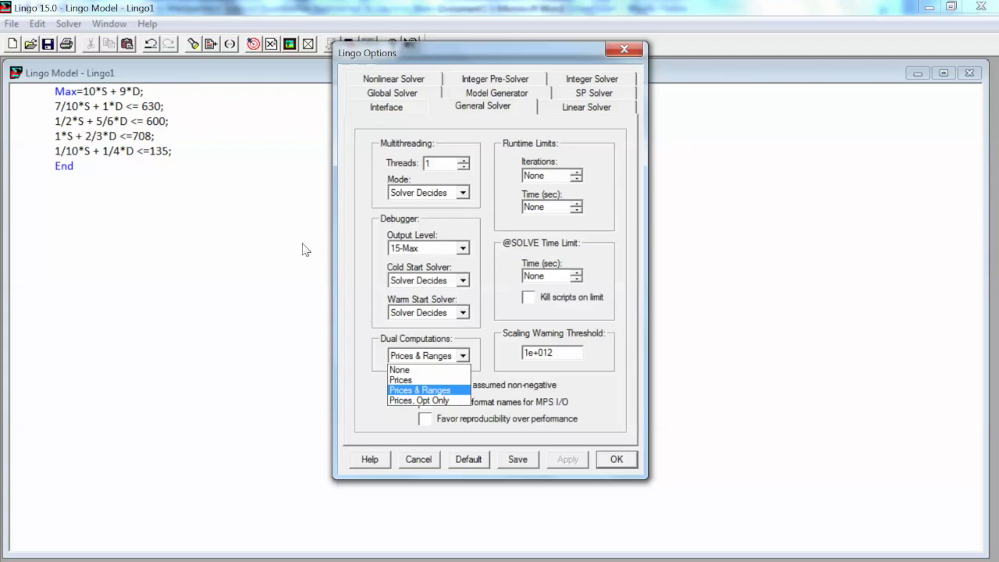
{"action": "key", "text": "Up"}
{"action": "key", "text": "Return"}
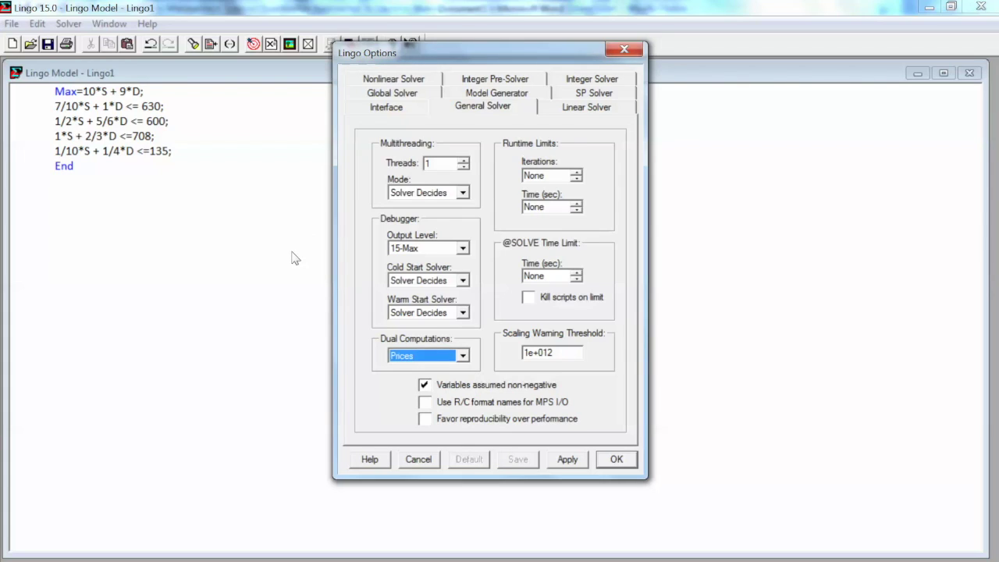
{"action": "key", "text": "alt+Down"}
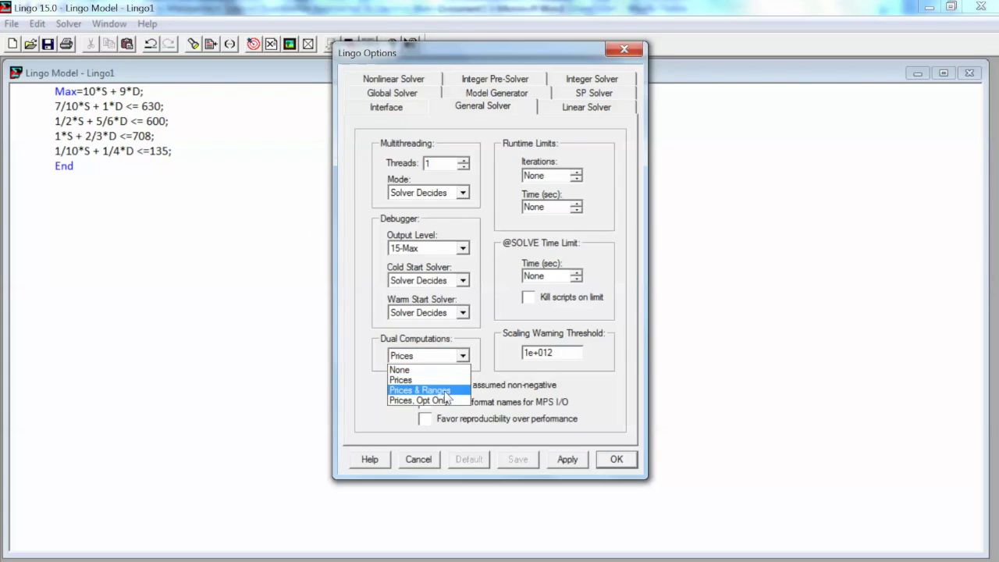
{"action": "key", "text": "Return"}
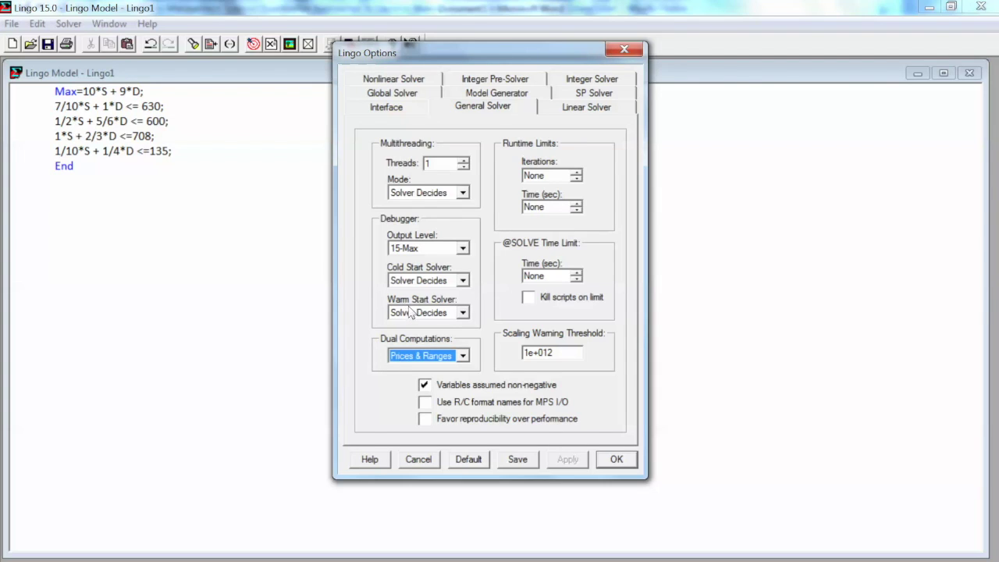
{"action": "key", "text": "Return"}
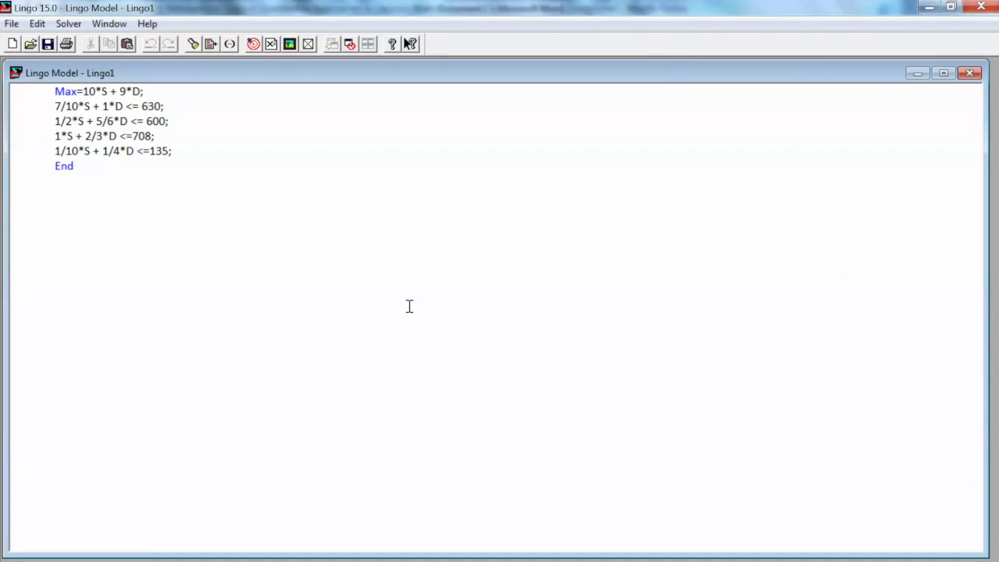
Solve the model, reaching a global optimum of 7668 with S = 540 and D = 252
{"action": "left_click", "coordinate": [68, 24]}
{"action": "left_click", "coordinate": [330, 119]}
{"action": "left_click", "coordinate": [253, 44]}
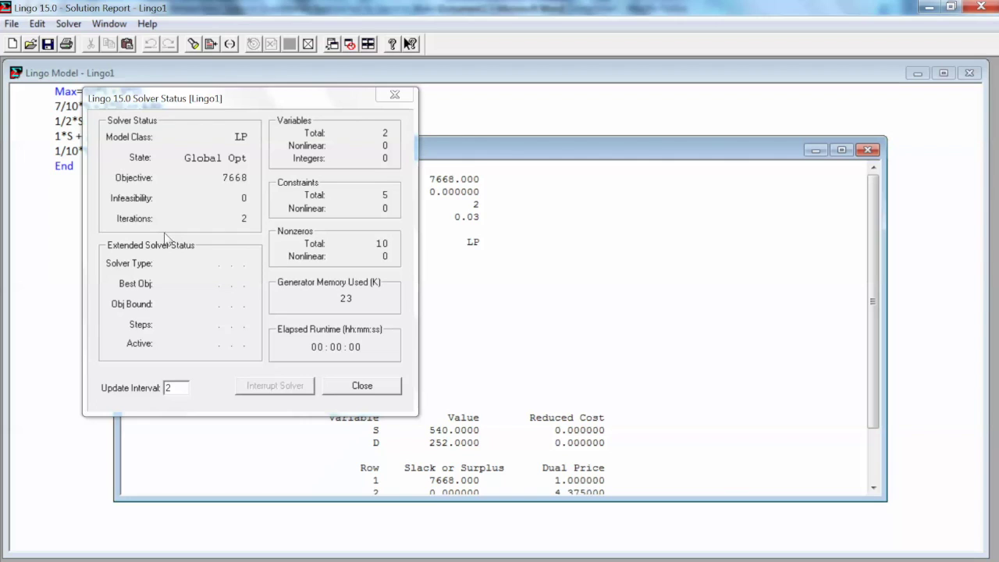
Close the Solver Status box and maximize the Solution Report to show all five rows and dual prices
{"action": "left_click", "coordinate": [361, 386]}
{"action": "scroll", "coordinate": [587, 196], "scroll_direction": "down", "scroll_amount": 1}
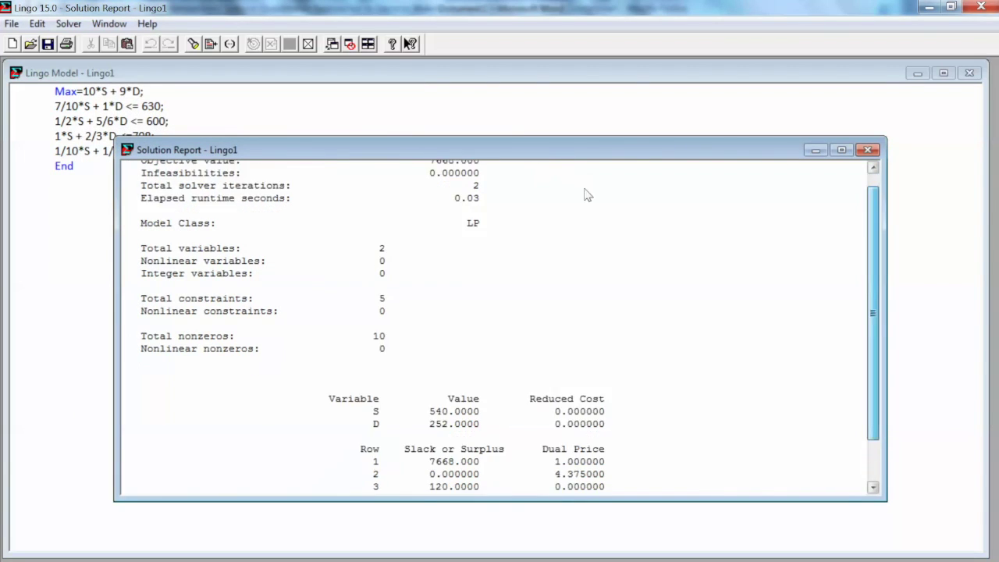
{"action": "scroll", "coordinate": [588, 195], "scroll_direction": "down", "scroll_amount": 2}
{"action": "scroll", "coordinate": [586, 180], "scroll_direction": "up", "scroll_amount": 4}
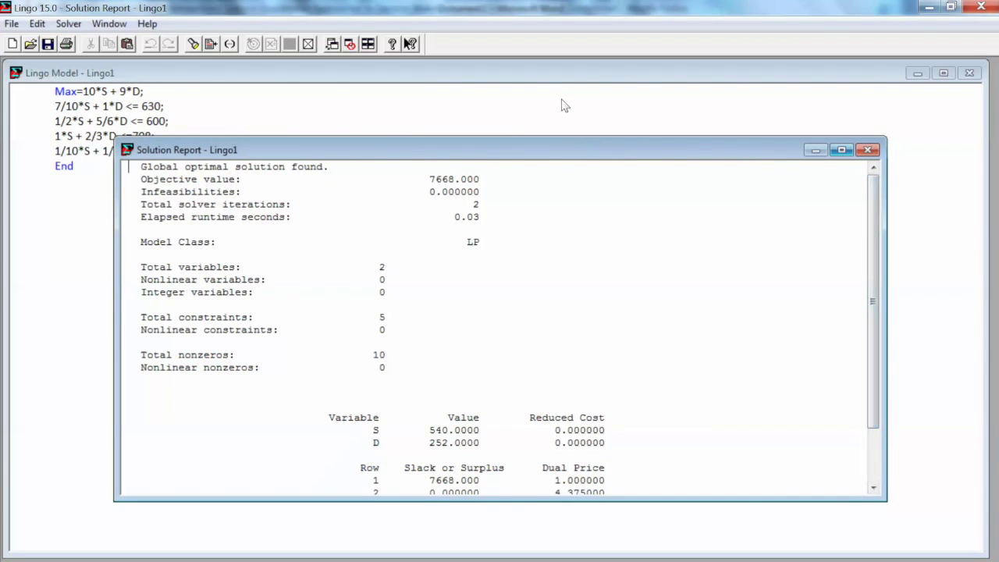
{"action": "left_click", "coordinate": [841, 149]}
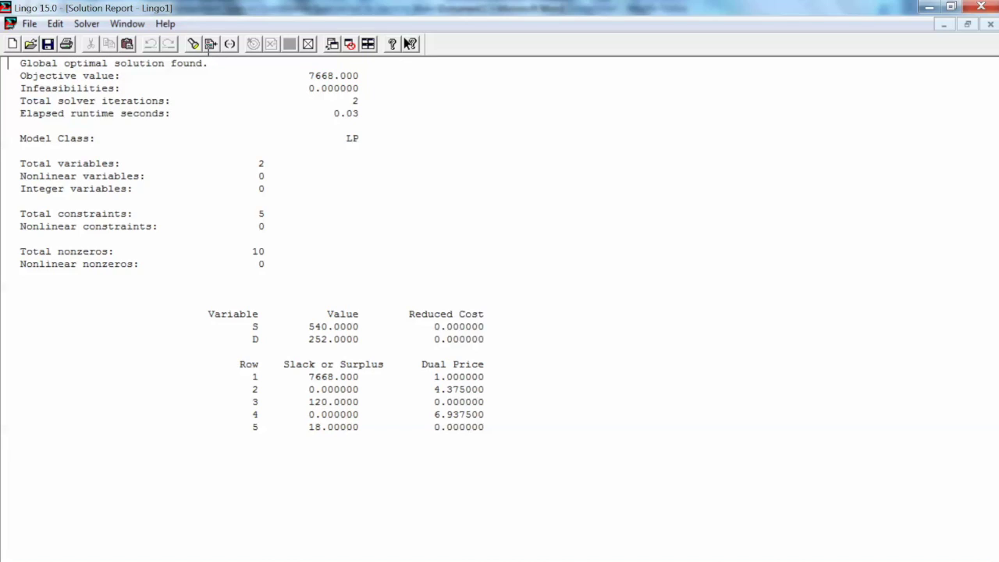
{"action": "left_click_drag", "start_coordinate": [308, 75], "coordinate": [327, 75]}
{"action": "left_click", "coordinate": [267, 79]}
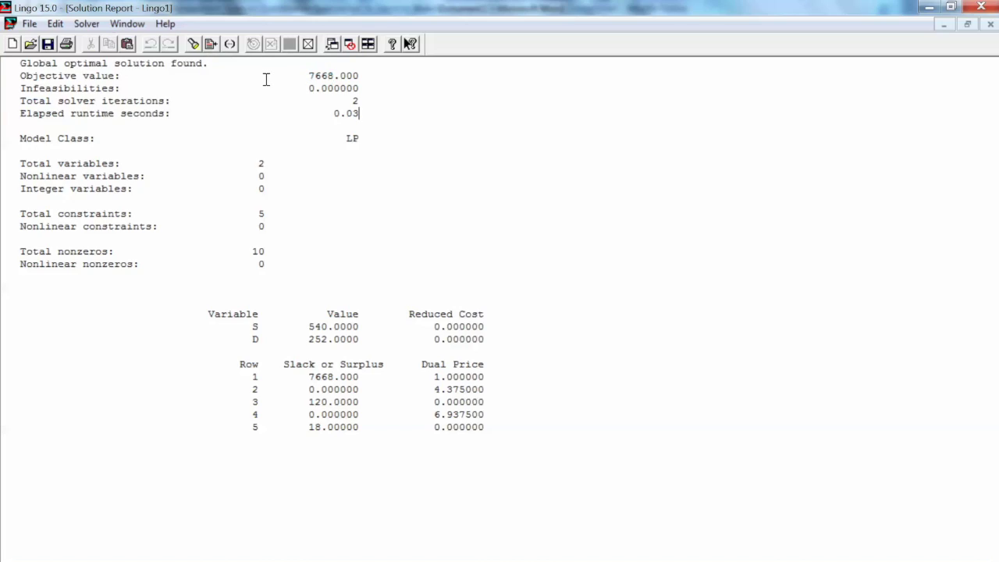